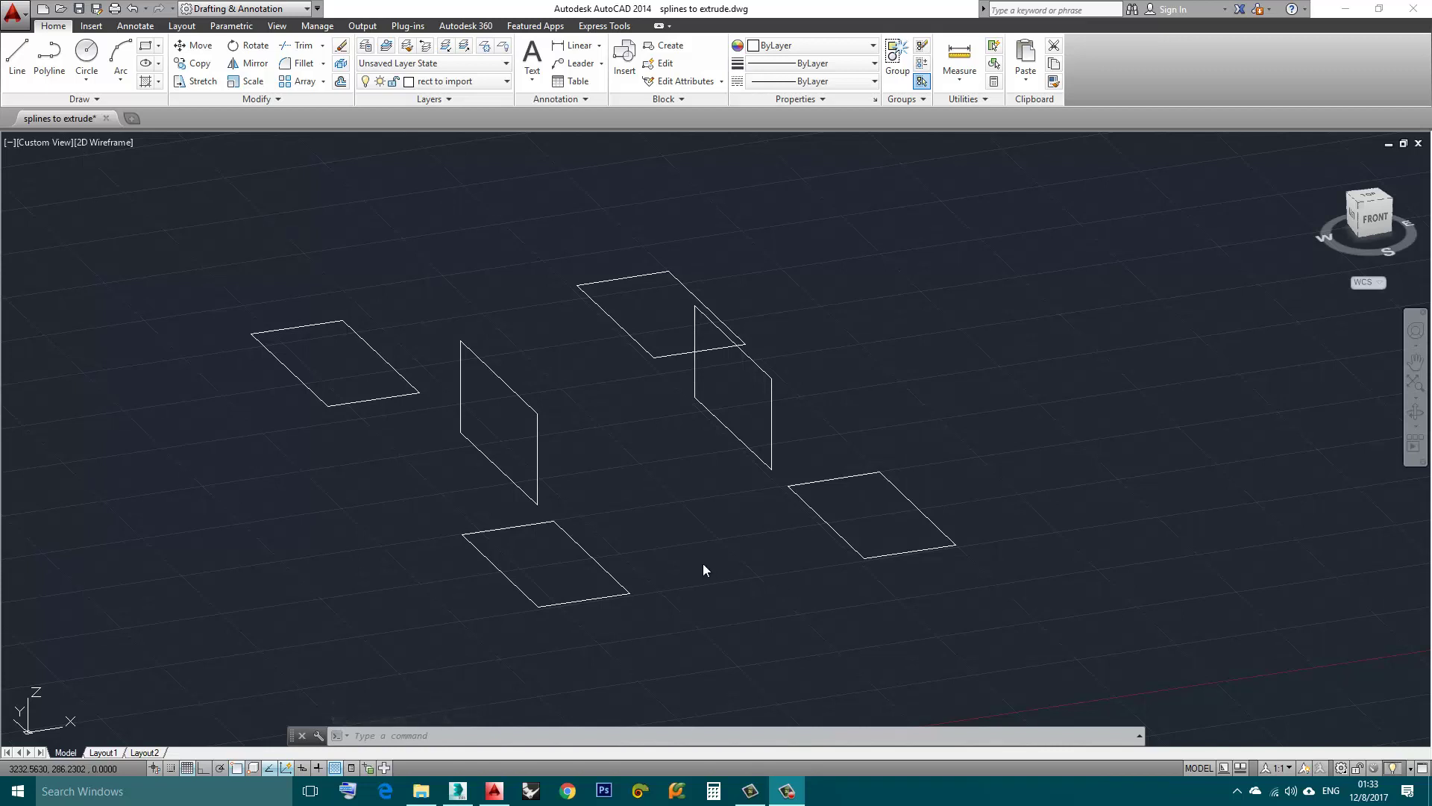
- Orbit AutoCAD's view to inspect the six rectangles, window-select them, then switch to 3ds Max
{"action": "mouse_move", "coordinate": [678, 545]}
{"action": "middle_mouse_down", "text": "shift"}
{"action": "mouse_move", "coordinate": [616, 524]}
{"action": "mouse_move", "coordinate": [716, 544]}
{"action": "mouse_move", "coordinate": [733, 563]}
{"action": "mouse_move", "coordinate": [729, 576]}
{"action": "mouse_move", "coordinate": [679, 576]}
{"action": "mouse_move", "coordinate": [642, 566]}
{"action": "mouse_move", "coordinate": [717, 566]}
{"action": "mouse_move", "coordinate": [639, 499]}
{"action": "mouse_move", "coordinate": [702, 533]}
{"action": "mouse_move", "coordinate": [707, 515]}
{"action": "mouse_move", "coordinate": [767, 538]}
{"action": "middle_mouse_up", "text": "shift"}
{"action": "left_click", "coordinate": [1002, 680]}
{"action": "left_click", "coordinate": [252, 228]}
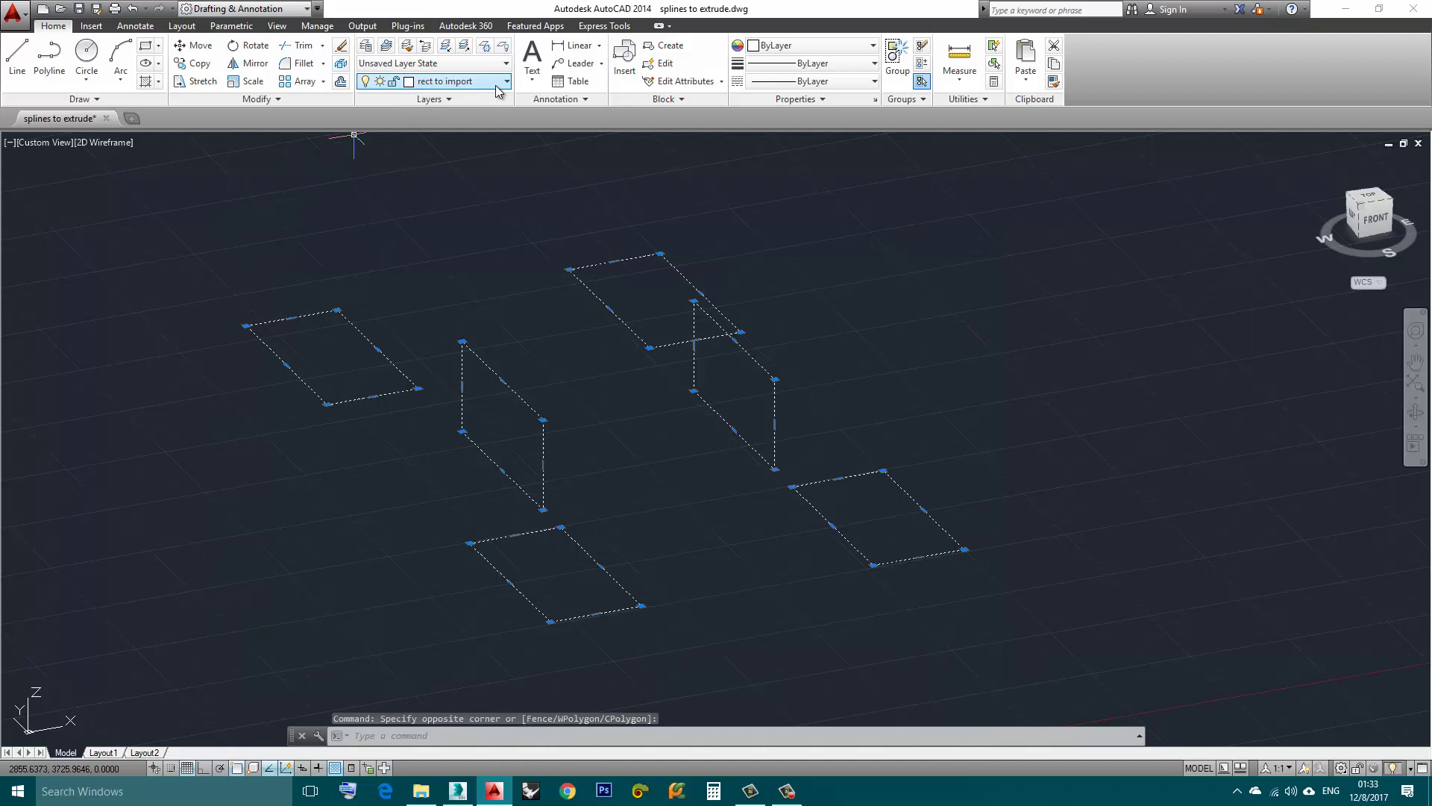
{"action": "key", "text": "Escape"}
{"action": "key", "text": "alt+Tab"}
- Reset 3ds Max to an empty scene
{"action": "left_click", "coordinate": [23, 20]}
{"action": "left_click", "coordinate": [46, 85]}
{"action": "left_click", "coordinate": [687, 427]}
- Import 'splines to extrude.dwg' by layer, maximize Perspective, and select the layer shape
{"action": "left_click", "coordinate": [14, 11]}
{"action": "left_click", "coordinate": [44, 221]}
{"action": "double_click", "coordinate": [141, 99]}
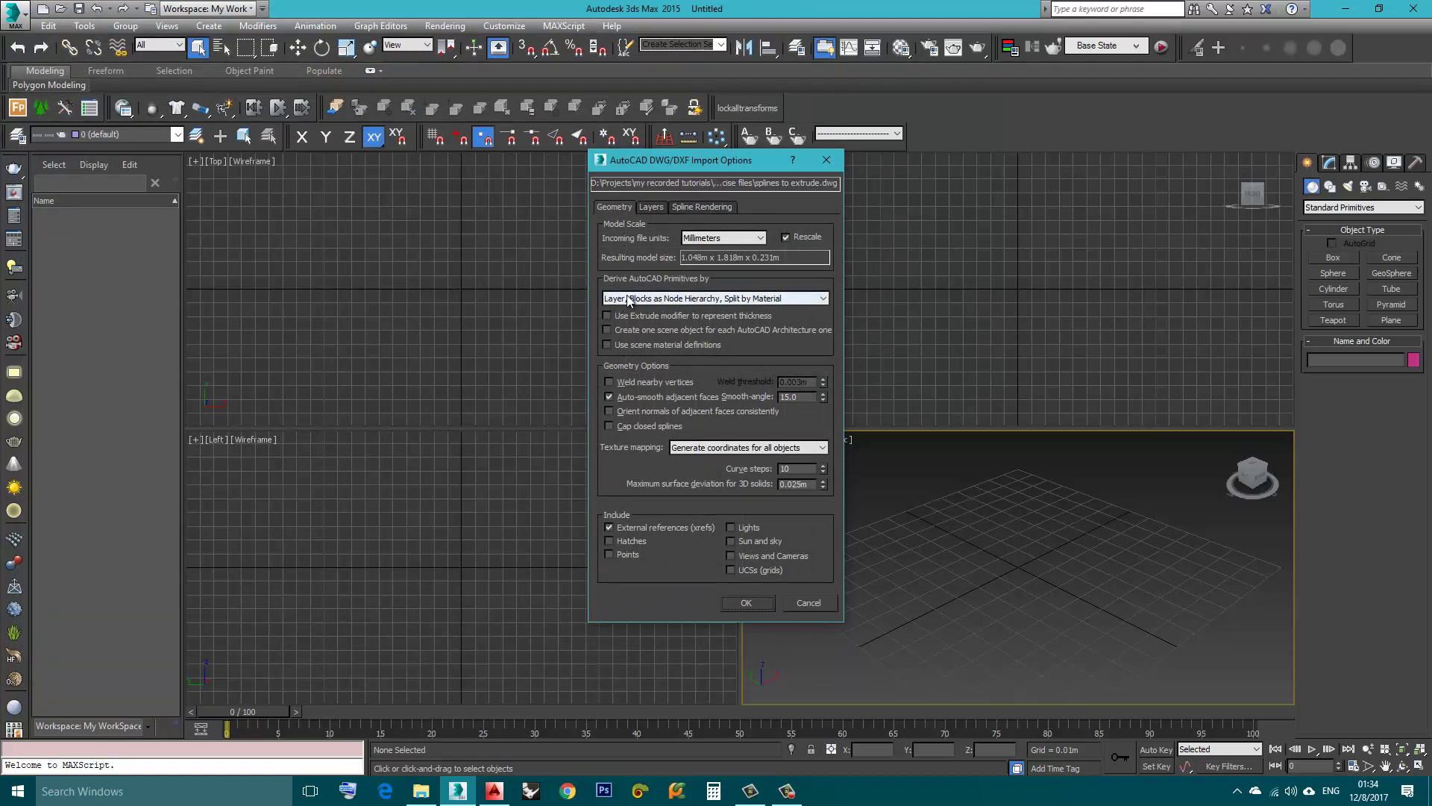
{"action": "left_click", "coordinate": [630, 301]}
{"action": "left_click", "coordinate": [644, 300]}
{"action": "left_click", "coordinate": [750, 603]}
{"action": "key", "text": "alt+w"}
{"action": "scroll", "coordinate": [657, 452], "scroll_direction": "down", "scroll_amount": 1}
{"action": "scroll", "coordinate": [691, 475], "scroll_direction": "down", "scroll_amount": 2}
{"action": "left_click", "coordinate": [775, 544]}
- Add an Extrude modifier with an Amount of about 0.061m
{"action": "left_click", "coordinate": [1332, 164]}
{"action": "left_click", "coordinate": [1333, 276]}
{"action": "left_click_drag", "start_coordinate": [1403, 489], "coordinate": [1403, 426]}
- Orbit the Perspective view to inspect how the vertical panels extrude
{"action": "middle_click_drag", "start_coordinate": [969, 480], "coordinate": [906, 485], "text": "alt"}
{"action": "middle_click_drag", "start_coordinate": [782, 535], "coordinate": [816, 540], "text": "alt"}
{"action": "mouse_move", "coordinate": [896, 513]}
{"action": "middle_mouse_down", "text": "alt"}
{"action": "mouse_move", "coordinate": [811, 533]}
{"action": "mouse_move", "coordinate": [890, 534]}
{"action": "middle_mouse_up", "text": "alt"}
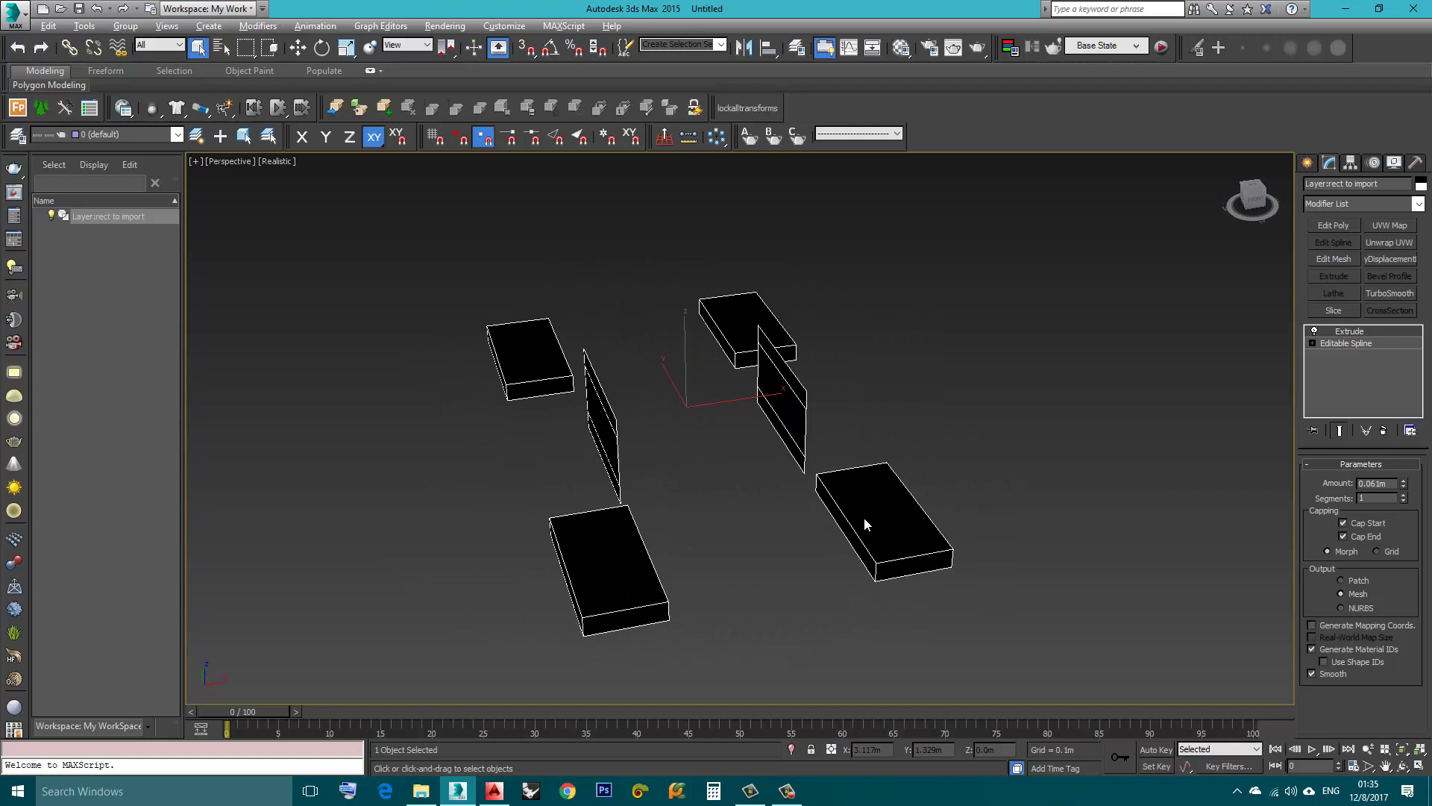
{"action": "mouse_move", "coordinate": [740, 481]}
{"action": "middle_mouse_down", "text": "alt"}
{"action": "mouse_move", "coordinate": [762, 508]}
{"action": "mouse_move", "coordinate": [764, 496]}
{"action": "mouse_move", "coordinate": [670, 449]}
{"action": "mouse_move", "coordinate": [675, 419]}
{"action": "mouse_move", "coordinate": [677, 468]}
{"action": "mouse_move", "coordinate": [661, 432]}
{"action": "mouse_move", "coordinate": [692, 463]}
{"action": "mouse_move", "coordinate": [678, 480]}
{"action": "mouse_move", "coordinate": [697, 480]}
{"action": "mouse_move", "coordinate": [739, 383]}
{"action": "middle_mouse_up", "text": "alt"}
{"action": "mouse_move", "coordinate": [679, 481]}
{"action": "middle_mouse_down", "text": "alt"}
{"action": "mouse_move", "coordinate": [681, 496]}
{"action": "mouse_move", "coordinate": [672, 457]}
{"action": "mouse_move", "coordinate": [687, 491]}
{"action": "mouse_move", "coordinate": [685, 456]}
{"action": "middle_mouse_up", "text": "alt"}
{"action": "mouse_move", "coordinate": [740, 416]}
{"action": "middle_mouse_down", "text": "alt"}
{"action": "mouse_move", "coordinate": [720, 398]}
{"action": "mouse_move", "coordinate": [711, 440]}
{"action": "mouse_move", "coordinate": [699, 417]}
{"action": "mouse_move", "coordinate": [725, 417]}
{"action": "mouse_move", "coordinate": [724, 434]}
{"action": "mouse_move", "coordinate": [718, 422]}
{"action": "middle_mouse_up", "text": "alt"}
{"action": "mouse_move", "coordinate": [721, 443]}
{"action": "middle_mouse_down", "text": "alt"}
{"action": "mouse_move", "coordinate": [749, 421]}
{"action": "mouse_move", "coordinate": [755, 467]}
{"action": "mouse_move", "coordinate": [735, 410]}
{"action": "mouse_move", "coordinate": [733, 429]}
{"action": "mouse_move", "coordinate": [746, 426]}
{"action": "mouse_move", "coordinate": [741, 399]}
{"action": "mouse_move", "coordinate": [744, 446]}
{"action": "mouse_move", "coordinate": [738, 418]}
{"action": "mouse_move", "coordinate": [745, 437]}
{"action": "mouse_move", "coordinate": [724, 440]}
{"action": "mouse_move", "coordinate": [709, 414]}
{"action": "mouse_move", "coordinate": [726, 406]}
{"action": "mouse_move", "coordinate": [732, 419]}
{"action": "middle_mouse_up", "text": "alt"}
- Undo the last change and reset the scene without saving
{"action": "left_click", "coordinate": [756, 404]}
{"action": "key", "text": "ctrl+z"}
{"action": "left_click", "coordinate": [9, 30]}
{"action": "left_click", "coordinate": [39, 108]}
{"action": "left_click", "coordinate": [700, 418]}
{"action": "left_click", "coordinate": [751, 414]}
- Import 'splines to extrude.dwg' with primitives derived by Entity
{"action": "left_click", "coordinate": [10, 29]}
{"action": "left_click", "coordinate": [48, 220]}
{"action": "left_click", "coordinate": [161, 103]}
{"action": "key", "text": "Return"}
{"action": "left_click", "coordinate": [684, 297]}
{"action": "left_click", "coordinate": [624, 371]}
{"action": "left_click_drag", "start_coordinate": [661, 162], "coordinate": [518, 163]}
{"action": "left_click", "coordinate": [489, 796]}
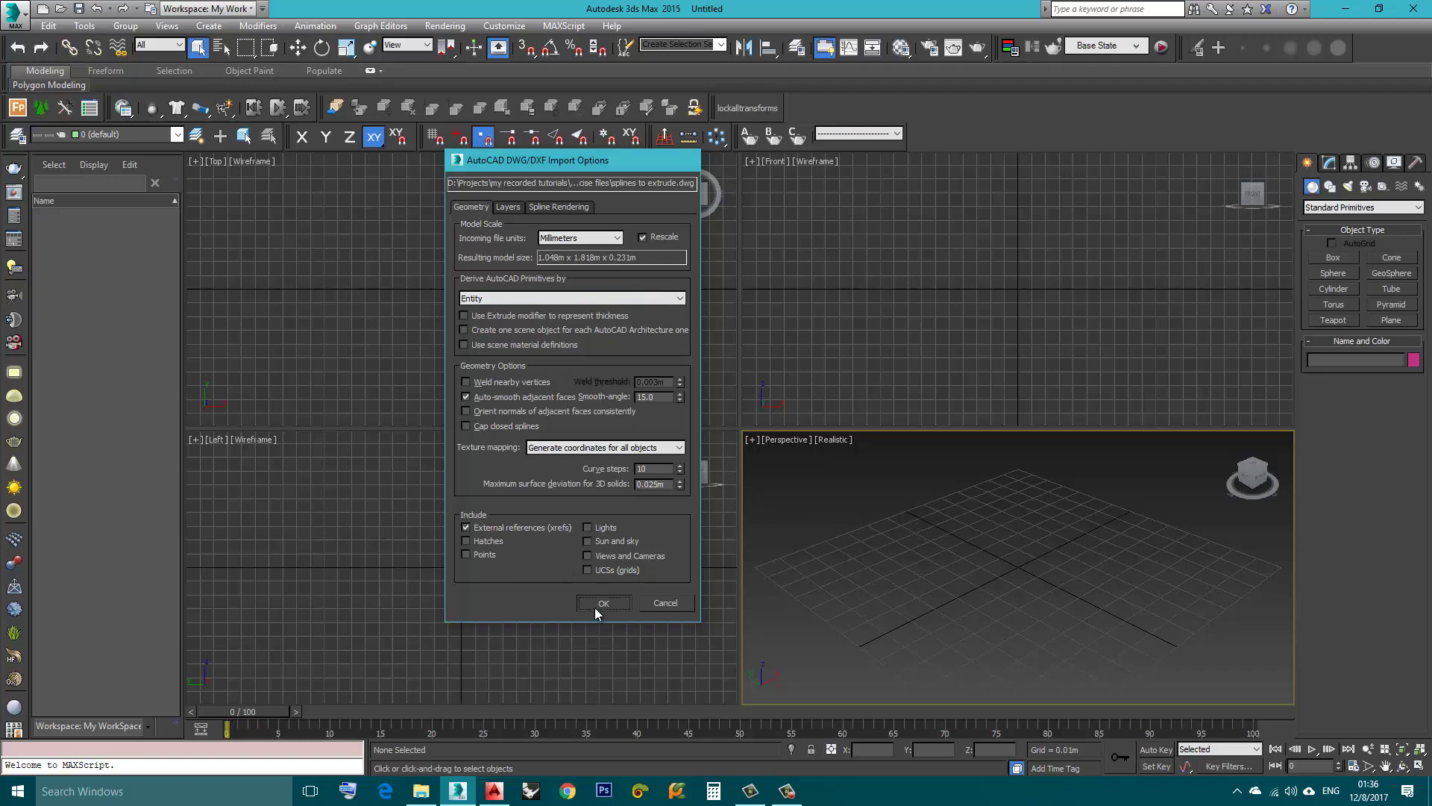
{"action": "left_click", "coordinate": [596, 604]}
- Select the right vertical, top and left rectangles in turn to check they are separate
{"action": "left_click", "coordinate": [683, 455]}
{"action": "left_click", "coordinate": [821, 426]}
{"action": "left_click", "coordinate": [706, 367]}
{"action": "left_click", "coordinate": [518, 447]}
{"action": "scroll", "coordinate": [631, 421], "scroll_direction": "down", "scroll_amount": 2}
- Delete and restore the left rectangle, then extrude a vertical rectangle about 0.062m
{"action": "key", "text": "Delete"}
{"action": "key", "text": "ctrl+z"}
{"action": "scroll", "coordinate": [540, 414], "scroll_direction": "up", "scroll_amount": 2}
{"action": "scroll", "coordinate": [545, 400], "scroll_direction": "down", "scroll_amount": 2}
{"action": "left_click", "coordinate": [702, 458]}
{"action": "left_click", "coordinate": [1329, 163]}
{"action": "left_click", "coordinate": [1333, 277]}
{"action": "left_click_drag", "start_coordinate": [1403, 485], "coordinate": [1226, 463]}
- Extrude the right-hand rectangle as well, then deselect the box
{"action": "left_click", "coordinate": [921, 497]}
{"action": "left_click", "coordinate": [1328, 284]}
{"action": "left_click", "coordinate": [855, 367]}
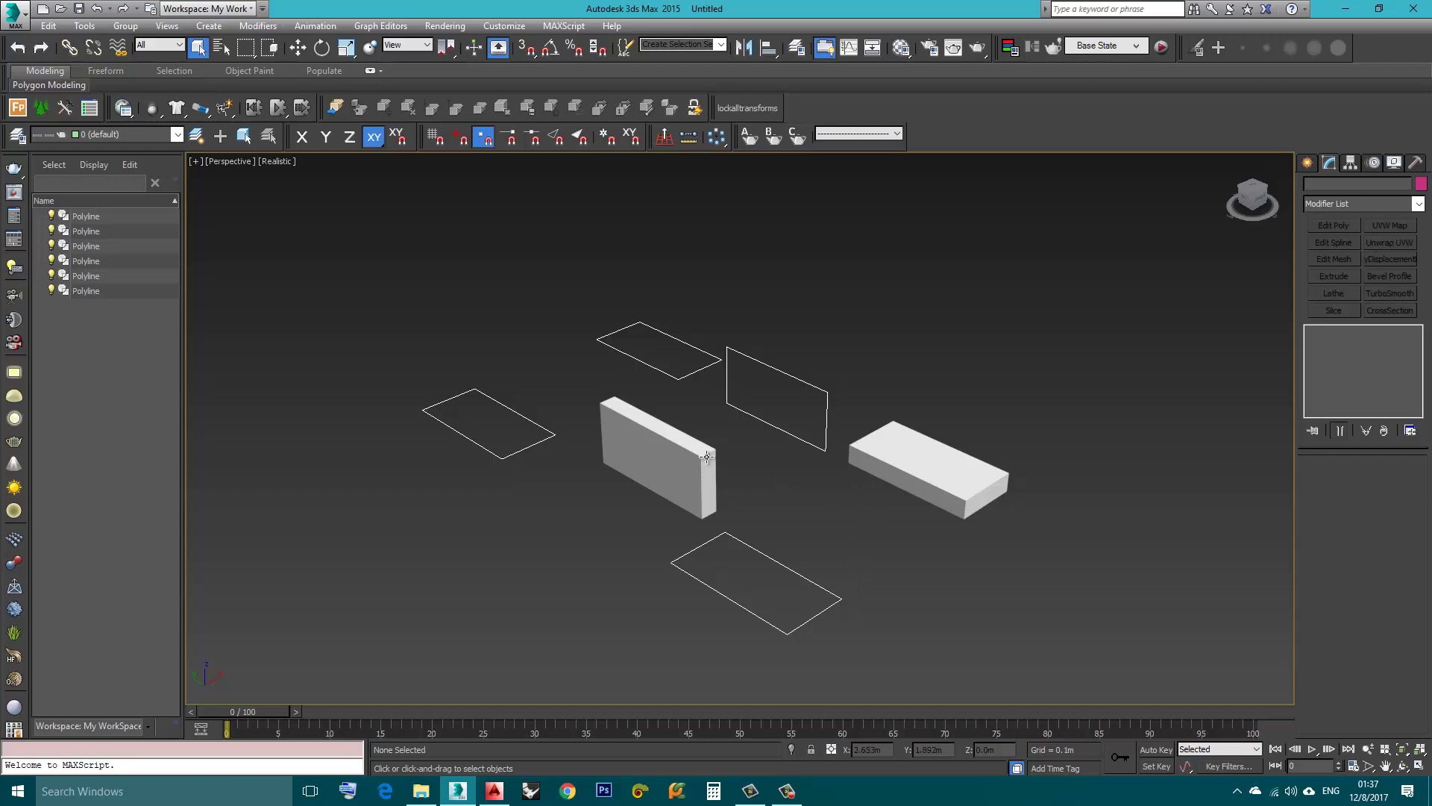
- Reset to an empty scene, discarding changes
{"action": "left_click", "coordinate": [15, 26]}
{"action": "left_click", "coordinate": [50, 83]}
{"action": "left_click", "coordinate": [711, 425]}
{"action": "left_click", "coordinate": [674, 421]}
- Import the AutoCAD drawing derived by layer, maximize Perspective, and select Layer:rect to import
{"action": "left_click", "coordinate": [29, 24]}
{"action": "left_click", "coordinate": [51, 221]}
{"action": "double_click", "coordinate": [144, 101]}
{"action": "left_click", "coordinate": [688, 295]}
{"action": "left_click", "coordinate": [622, 322]}
{"action": "left_click", "coordinate": [750, 600]}
{"action": "key", "text": "alt+w"}
{"action": "scroll", "coordinate": [704, 447], "scroll_direction": "down", "scroll_amount": 1}
{"action": "scroll", "coordinate": [767, 530], "scroll_direction": "down", "scroll_amount": 2}
{"action": "left_click", "coordinate": [809, 554]}
- At Spline level, detach the upright upper-right rectangle as a new object 'rect 1'
{"action": "left_click", "coordinate": [1330, 164]}
{"action": "left_click", "coordinate": [1312, 331]}
{"action": "left_click", "coordinate": [1335, 367]}
{"action": "left_click", "coordinate": [805, 419]}
{"action": "scroll", "coordinate": [1313, 570], "scroll_direction": "down", "scroll_amount": 1}
{"action": "scroll", "coordinate": [1314, 569], "scroll_direction": "down", "scroll_amount": 1}
{"action": "scroll", "coordinate": [1314, 569], "scroll_direction": "down", "scroll_amount": 1}
{"action": "left_click", "coordinate": [1317, 637]}
{"action": "type", "text": "rect 1"}
{"action": "left_click", "coordinate": [764, 403]}
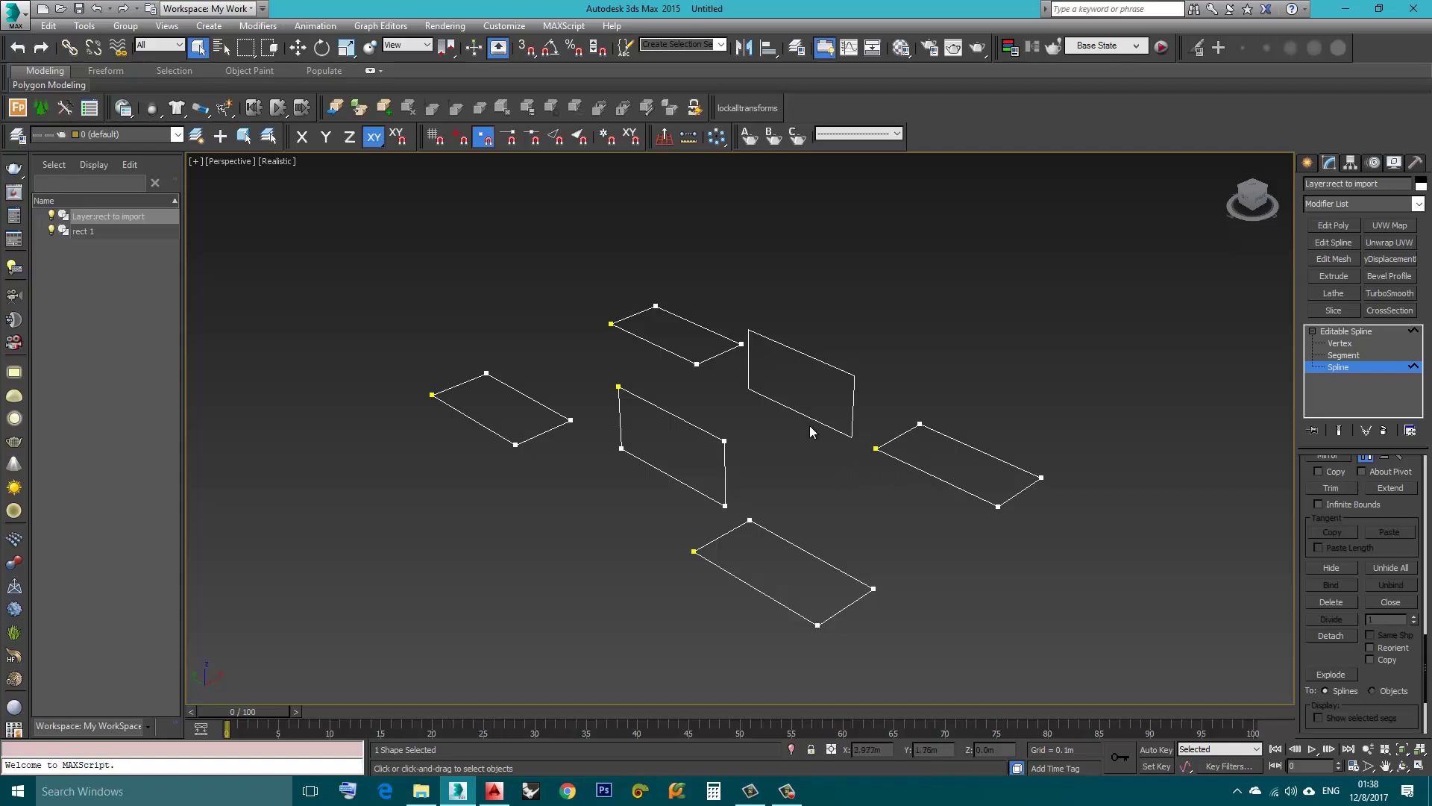
- Select rect 1 and pick its rectangle spline at Spline sub-object level
{"action": "left_click", "coordinate": [1338, 333]}
{"action": "left_click", "coordinate": [807, 414]}
{"action": "left_click", "coordinate": [846, 350]}
{"action": "left_click", "coordinate": [1314, 332]}
{"action": "left_click", "coordinate": [1339, 367]}
{"action": "left_click", "coordinate": [802, 413]}
- With Angle Snap on, rotate the spline to about -95 degrees on Y
{"action": "key", "text": "e"}
{"action": "left_click", "coordinate": [550, 52]}
{"action": "key", "text": "F6"}
{"action": "left_click_drag", "start_coordinate": [757, 365], "coordinate": [773, 313]}
{"action": "left_click_drag", "start_coordinate": [773, 313], "coordinate": [777, 300]}
{"action": "mouse_move", "coordinate": [814, 510]}
{"action": "middle_mouse_down", "text": "alt"}
{"action": "mouse_move", "coordinate": [731, 511]}
{"action": "mouse_move", "coordinate": [779, 526]}
{"action": "middle_mouse_up", "text": "alt"}
- Reselect rect 1 and extrude it into a box, adjusting the Amount
{"action": "left_click", "coordinate": [1334, 332]}
{"action": "left_click", "coordinate": [822, 409]}
{"action": "left_click", "coordinate": [809, 412]}
{"action": "mouse_move", "coordinate": [862, 493]}
{"action": "middle_mouse_down", "text": "alt"}
{"action": "mouse_move", "coordinate": [813, 514]}
{"action": "mouse_move", "coordinate": [1157, 414]}
{"action": "middle_mouse_up", "text": "alt"}
{"action": "left_click", "coordinate": [1322, 277]}
{"action": "left_click_drag", "start_coordinate": [1402, 486], "coordinate": [1396, 317]}
{"action": "mouse_move", "coordinate": [1378, 448]}
{"action": "left_mouse_down"}
{"action": "mouse_move", "coordinate": [1362, 390]}
{"action": "mouse_move", "coordinate": [1392, 321]}
{"action": "left_mouse_up"}
- Delete the Extrude modifier and rotate rect 1 about the Z axis
{"action": "left_click", "coordinate": [1384, 431]}
{"action": "middle_click_drag", "start_coordinate": [726, 448], "coordinate": [719, 472]}
{"action": "mouse_move", "coordinate": [695, 477]}
{"action": "left_mouse_down"}
{"action": "mouse_move", "coordinate": [644, 484]}
{"action": "mouse_move", "coordinate": [714, 493]}
{"action": "left_mouse_up"}
{"action": "middle_click_drag", "start_coordinate": [700, 465], "coordinate": [688, 467], "text": "alt"}
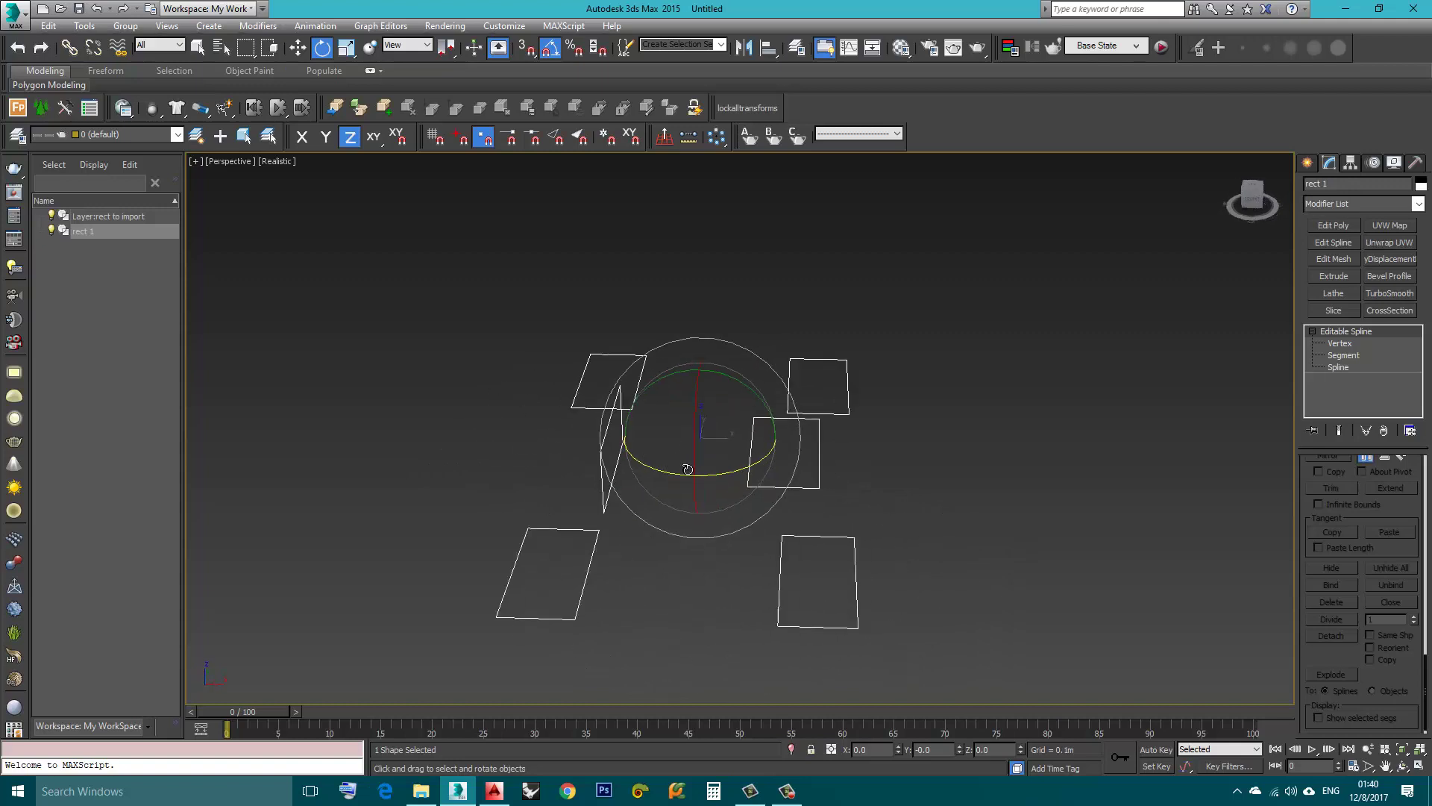